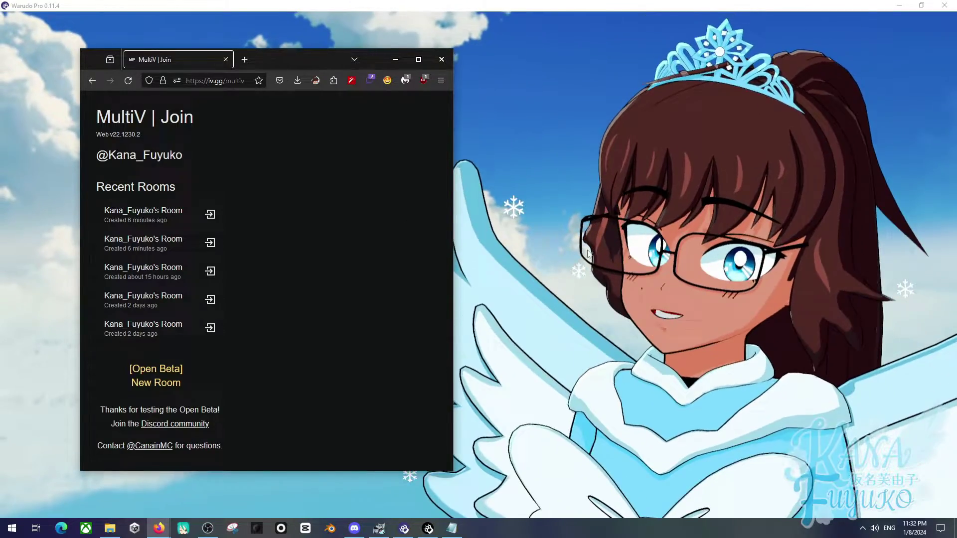
Step: Bring Warudo's avatar view in front of the browser, then zoom the camera in and back out
click(660, 275)
scroll(624, 273, up, 5)
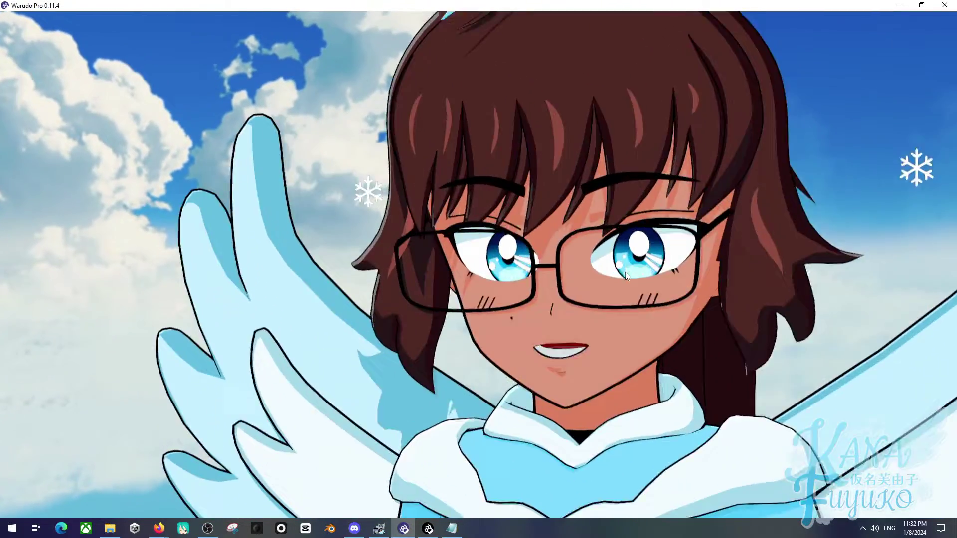
scroll(624, 269, down, 5)
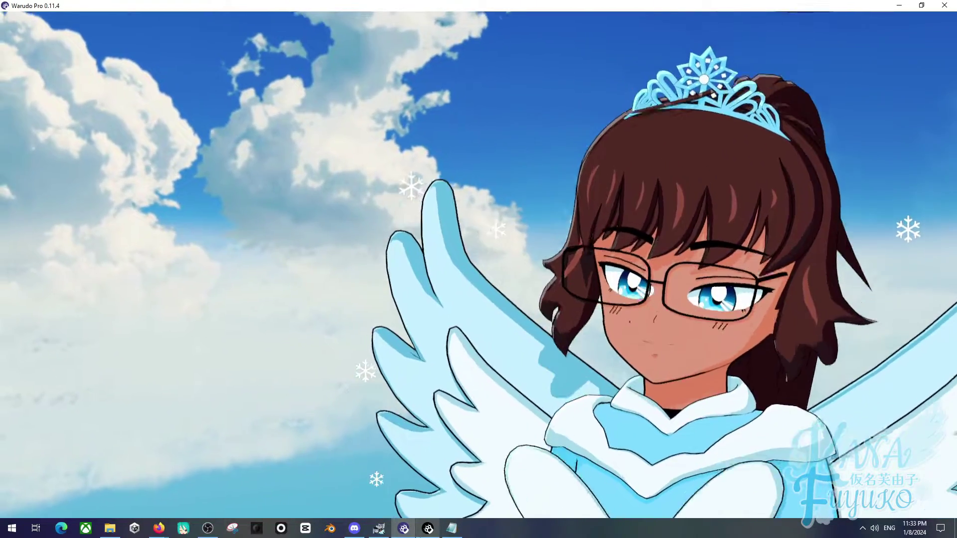
Step: In the Warudo editor, set the Camera's Transparent Background to Yes so the avatar shows on black
click(426, 530)
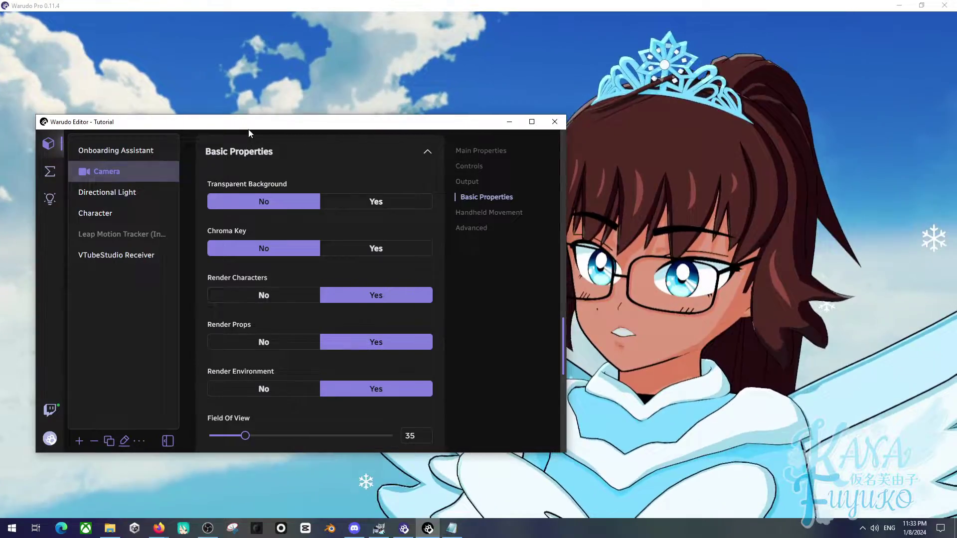
drag(249, 130, 248, 89)
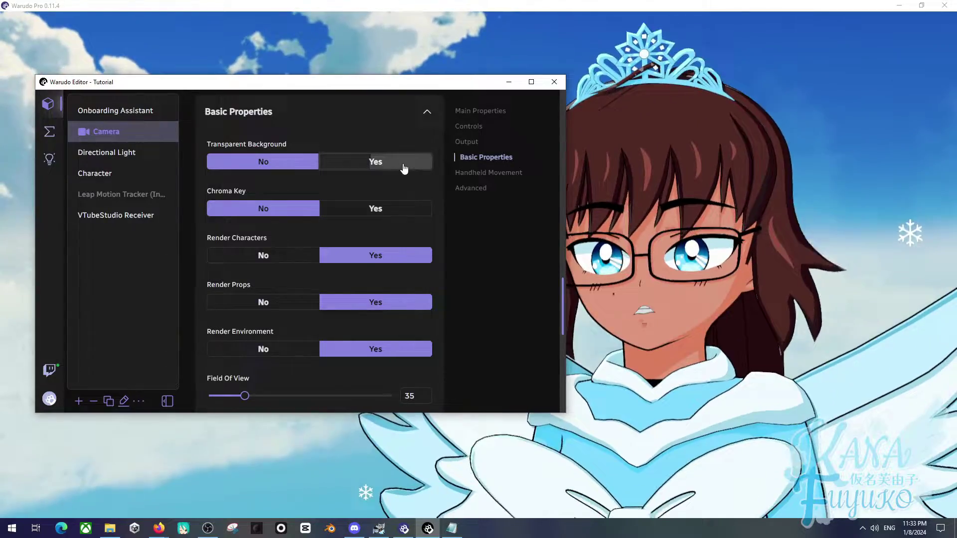
click(404, 169)
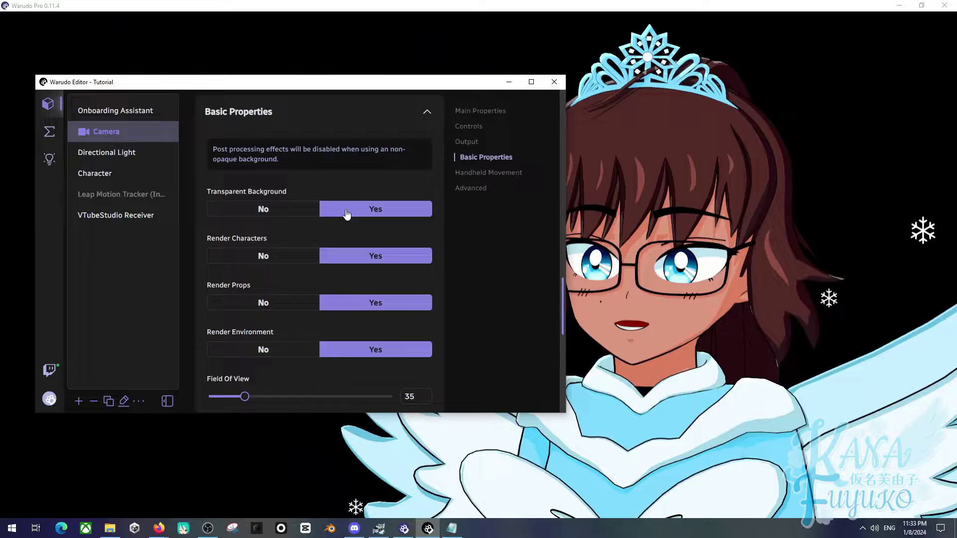
click(350, 217)
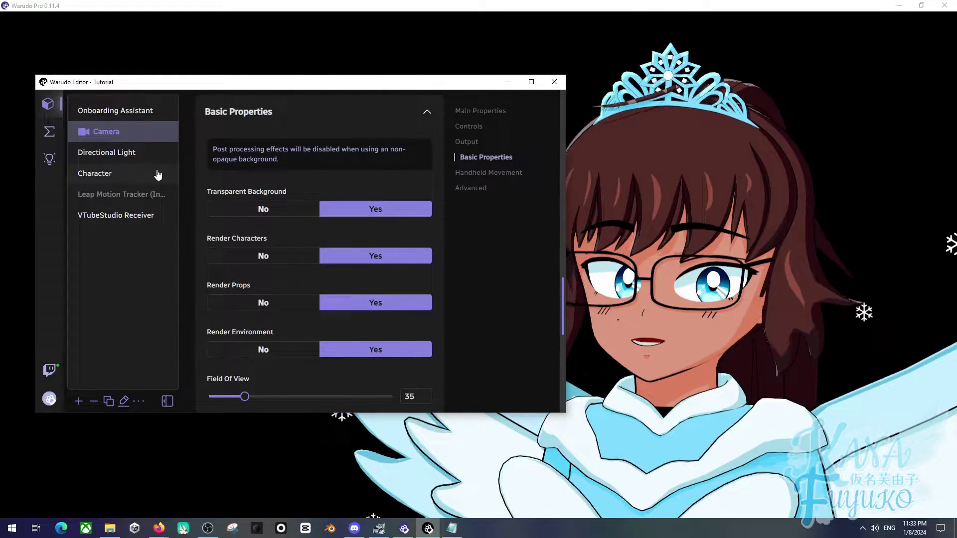
click(665, 307)
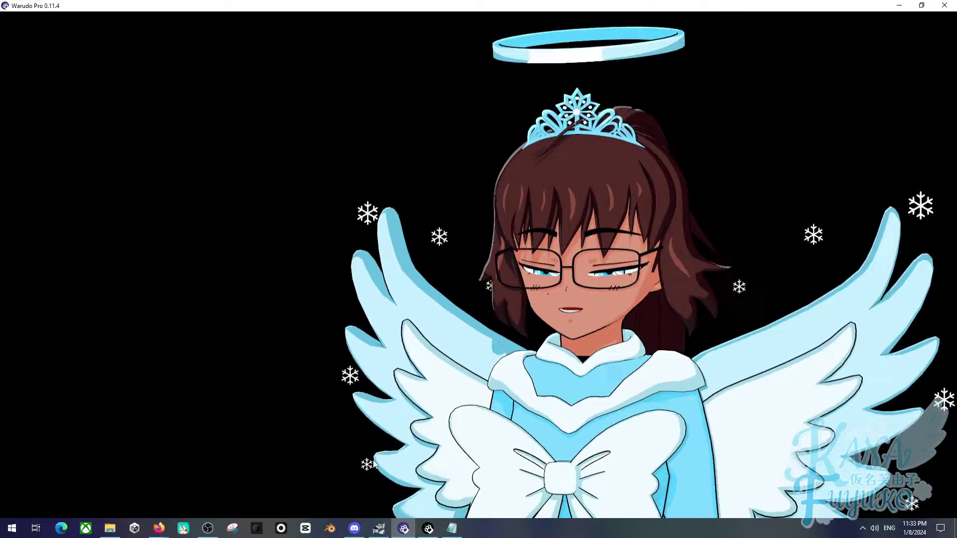
click(423, 534)
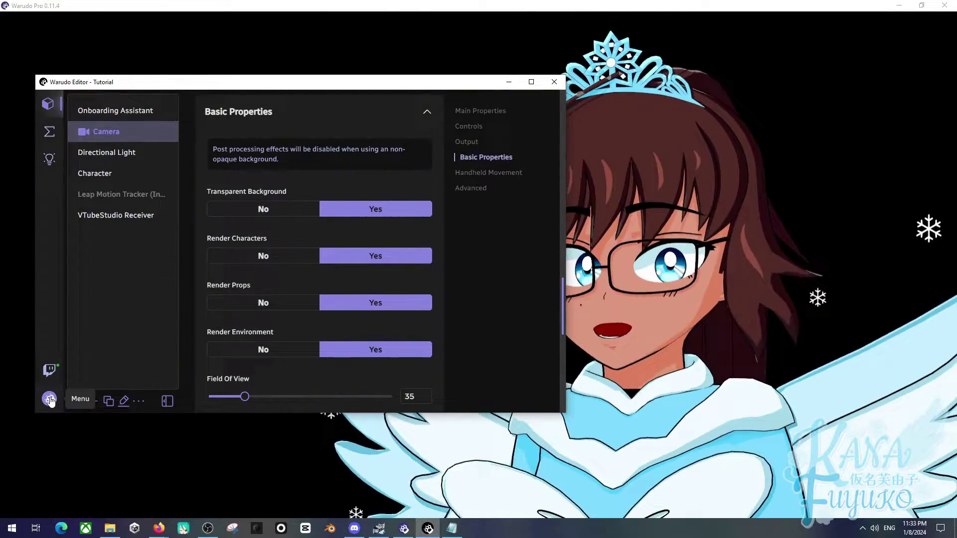
Step: In Warudo Settings, switch NDI Output to Yes with the NDI source name 'Warudo'
click(49, 399)
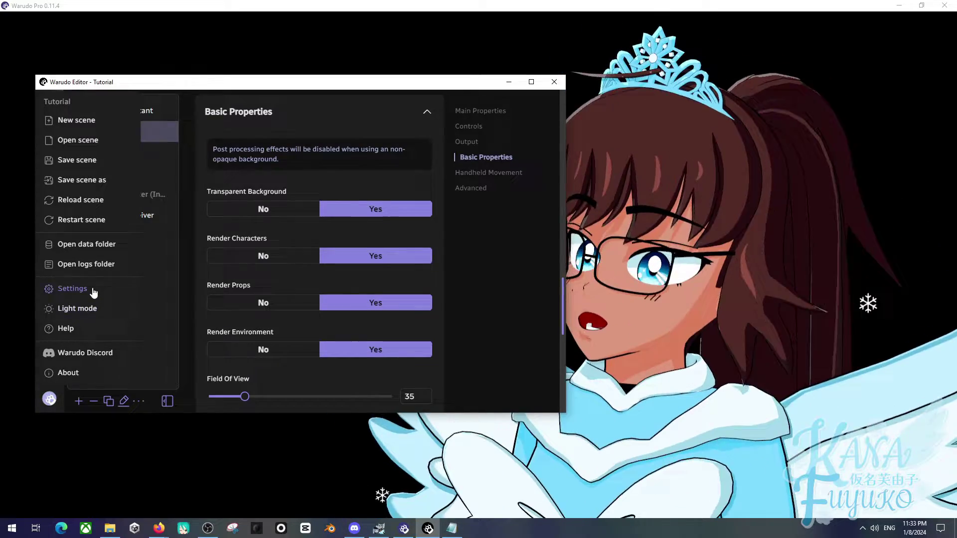
click(72, 289)
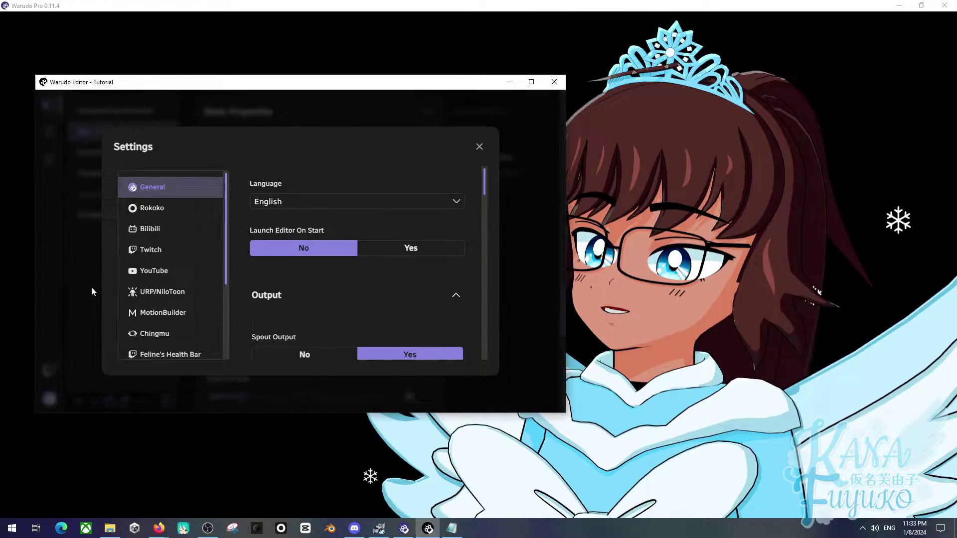
scroll(349, 232, down, 2)
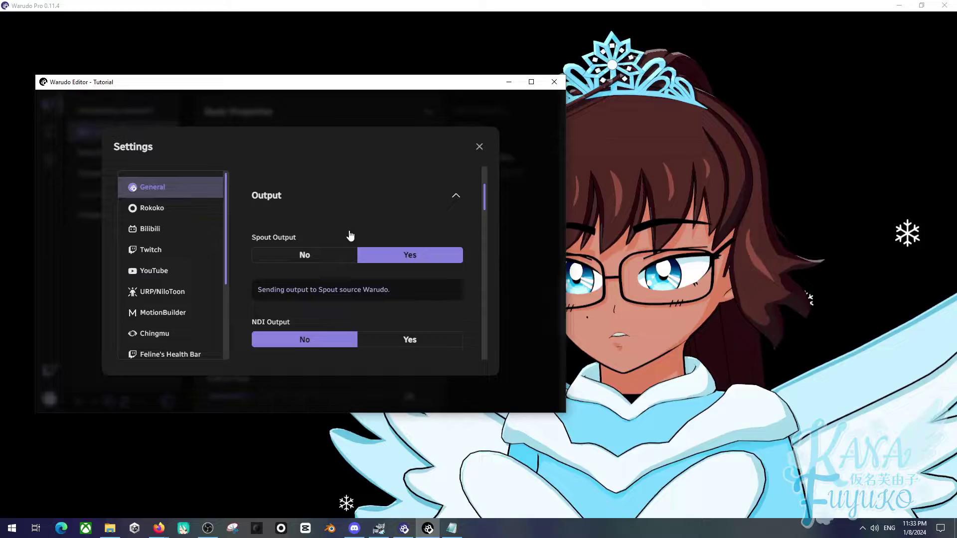
scroll(349, 237, down, 2)
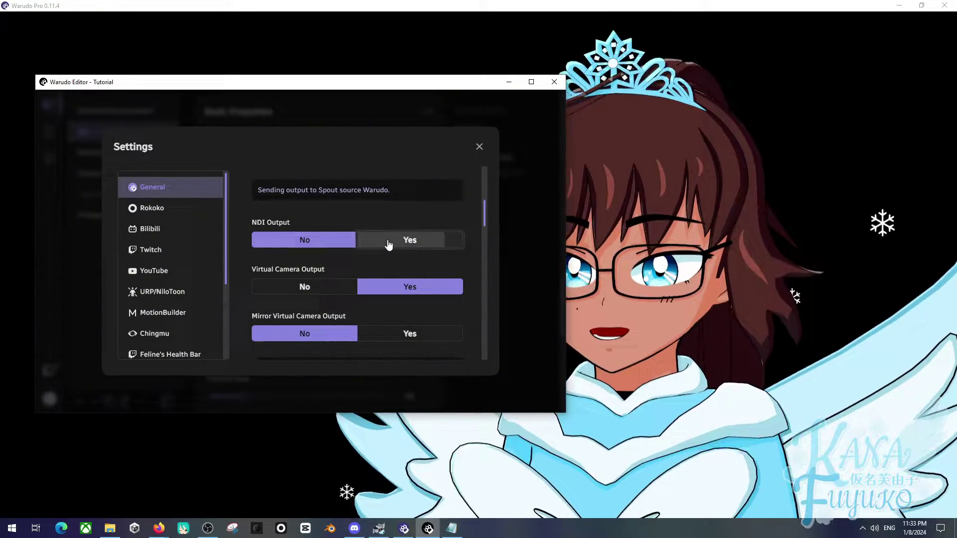
click(388, 244)
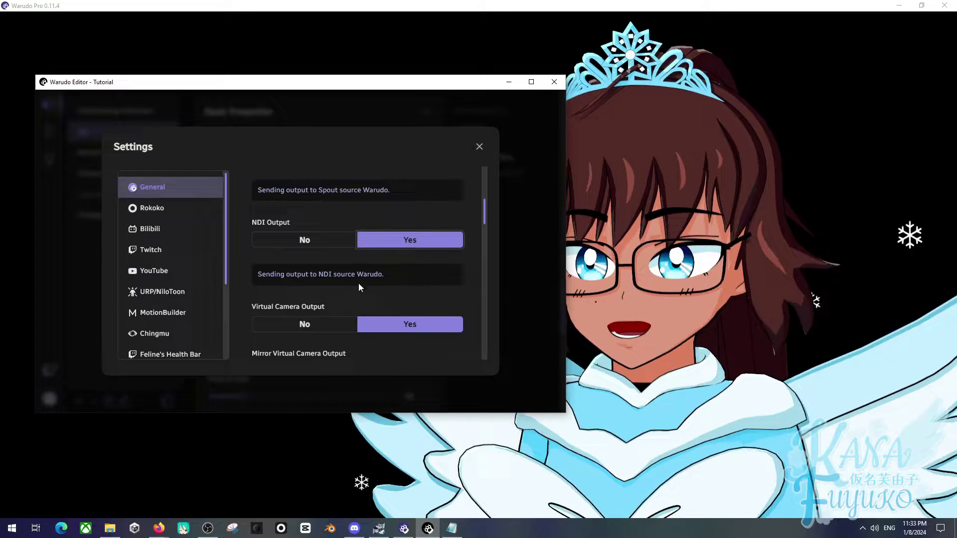
drag(360, 275, 375, 277)
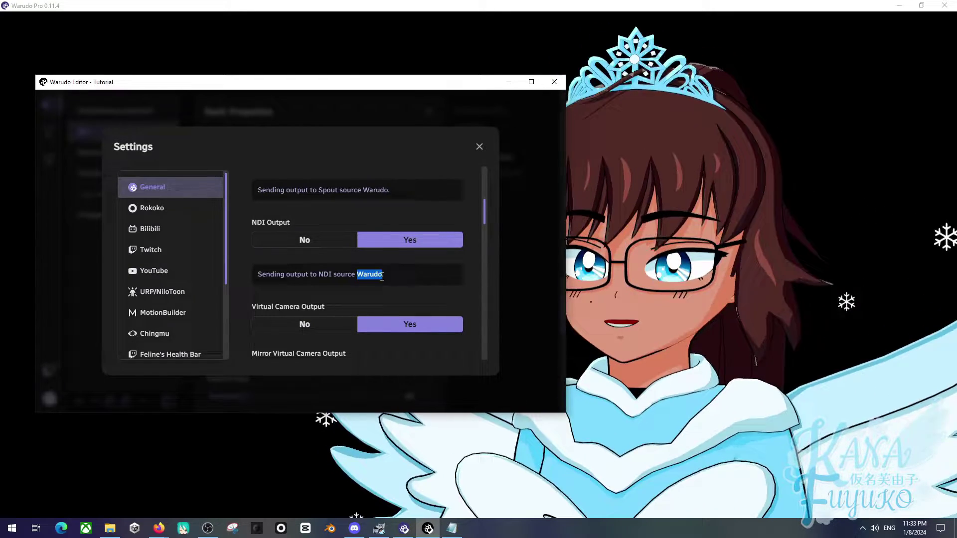
click(383, 276)
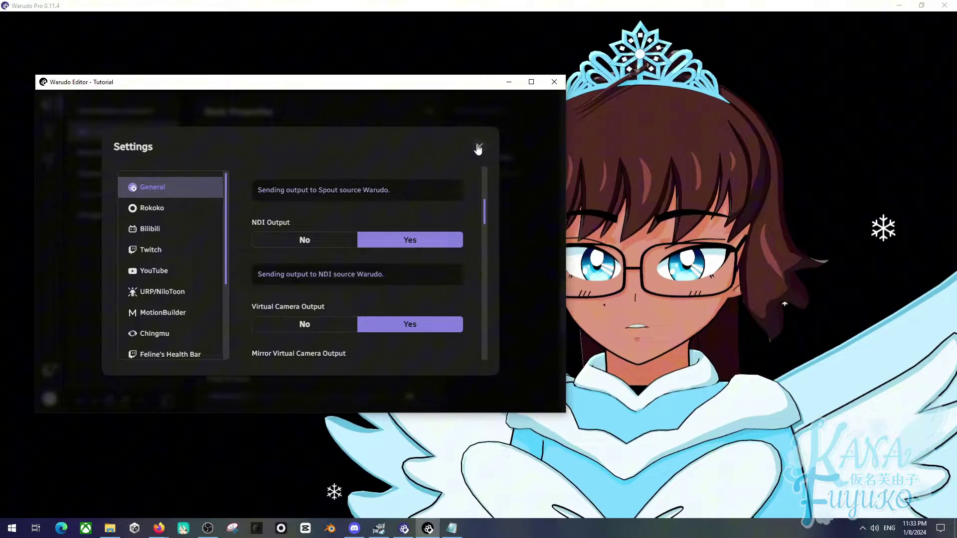
Step: Close Settings, minimize the Warudo editor, and bring the MultiV Join browser window forward
click(477, 148)
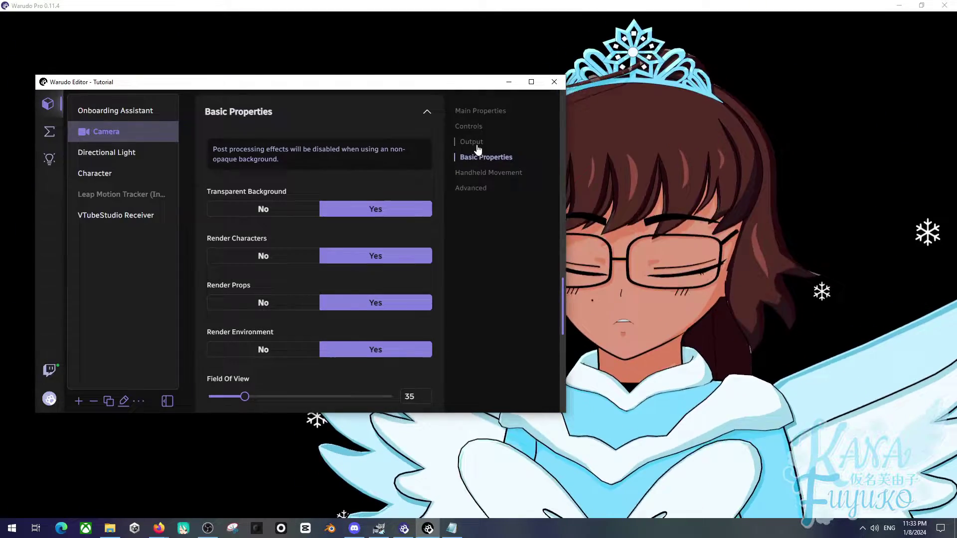
click(508, 82)
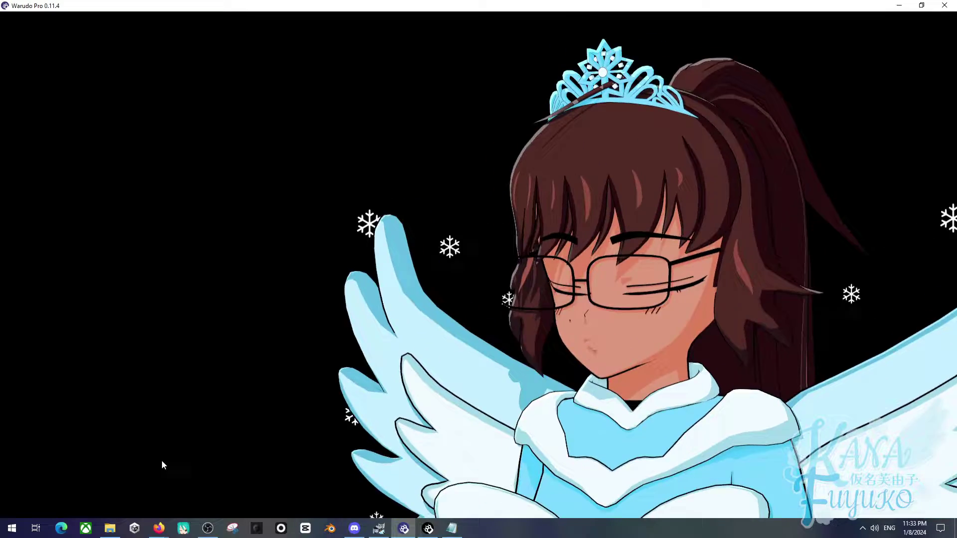
mouse_move(155, 529)
click(201, 488)
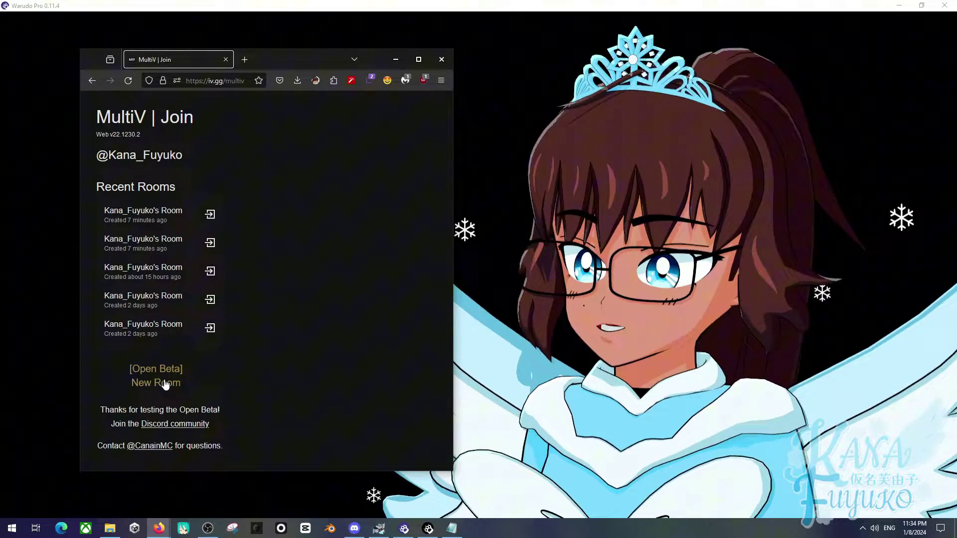
Step: Create a new MultiV room, launch the desktop app, and end the duplicate session in the extra tab
click(165, 382)
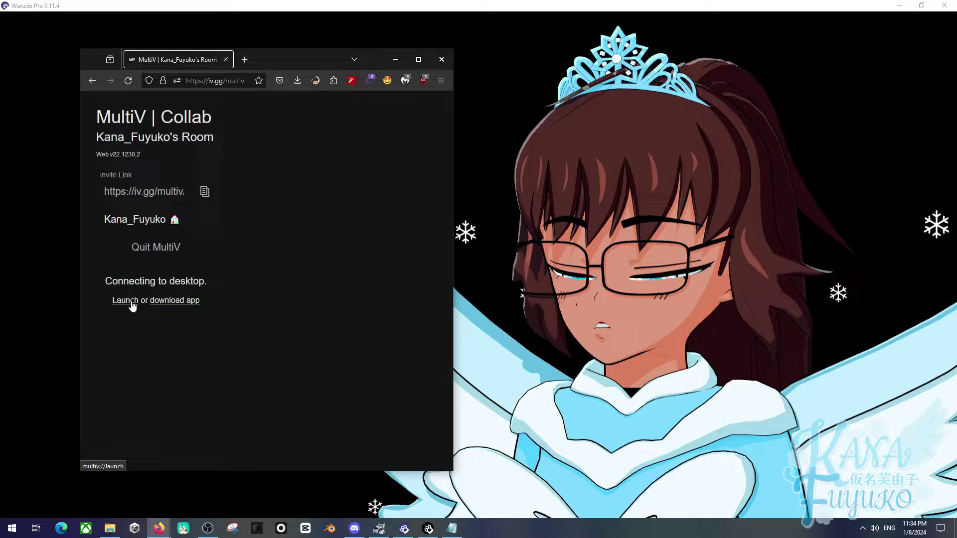
click(131, 303)
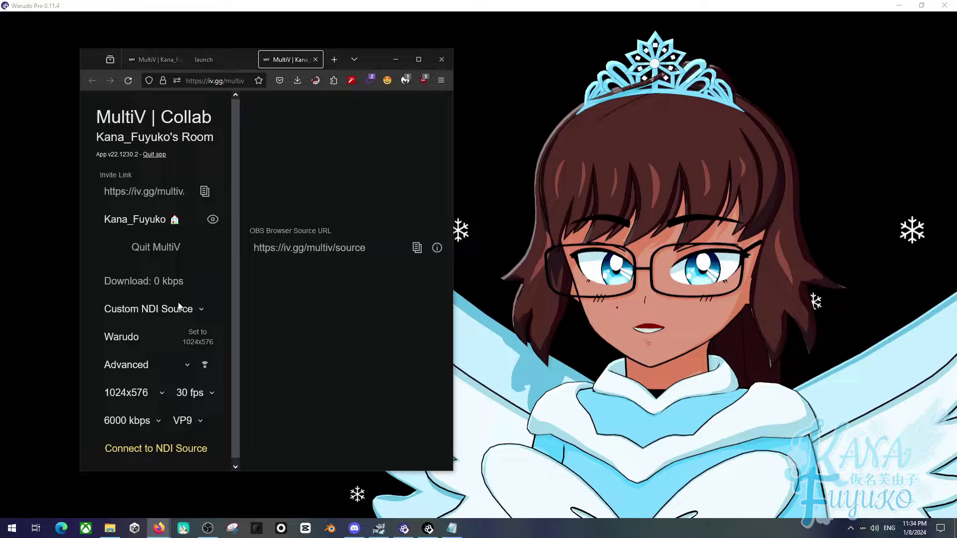
click(179, 247)
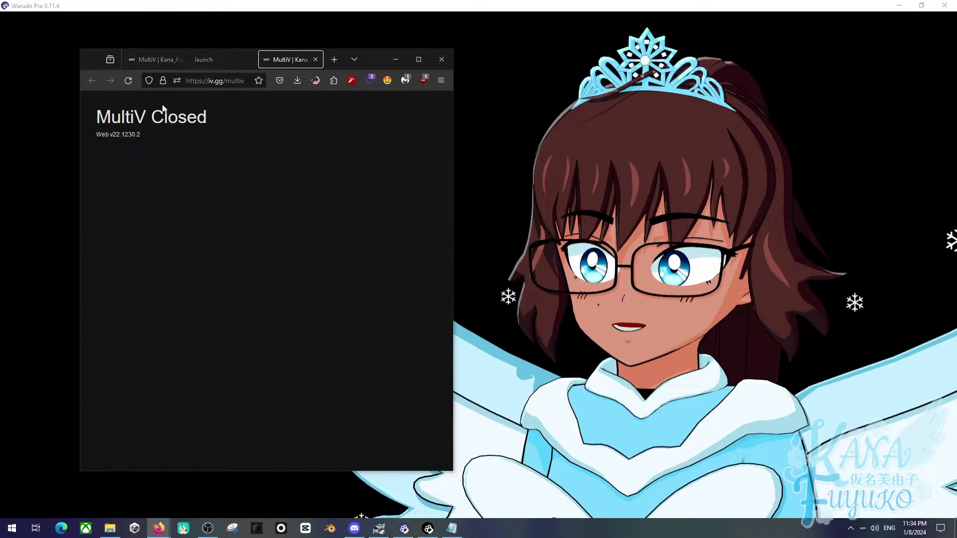
click(150, 60)
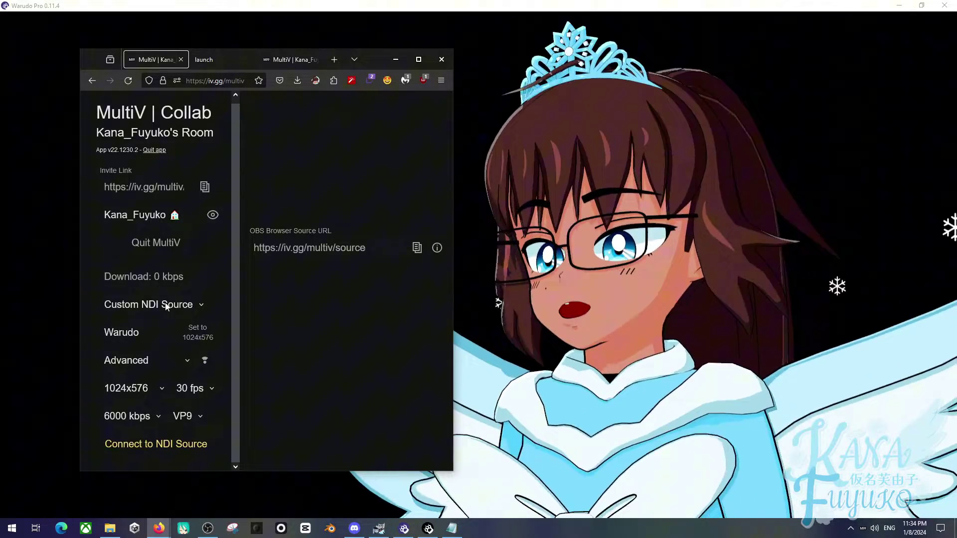
click(169, 305)
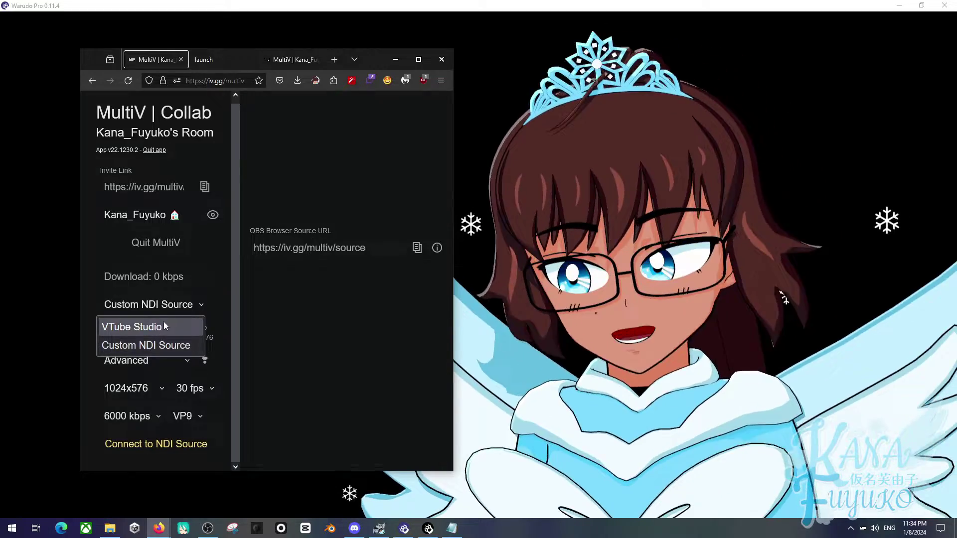
click(185, 307)
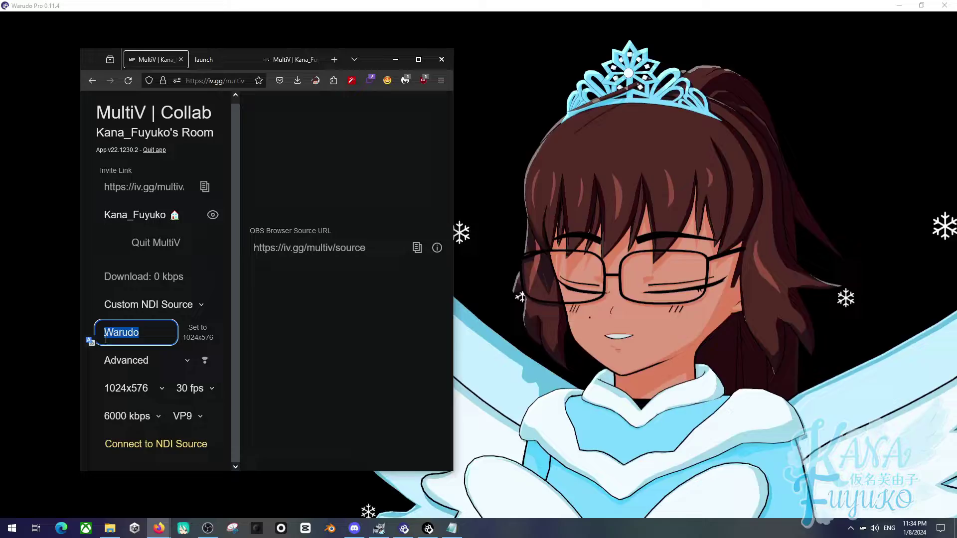
key(End)
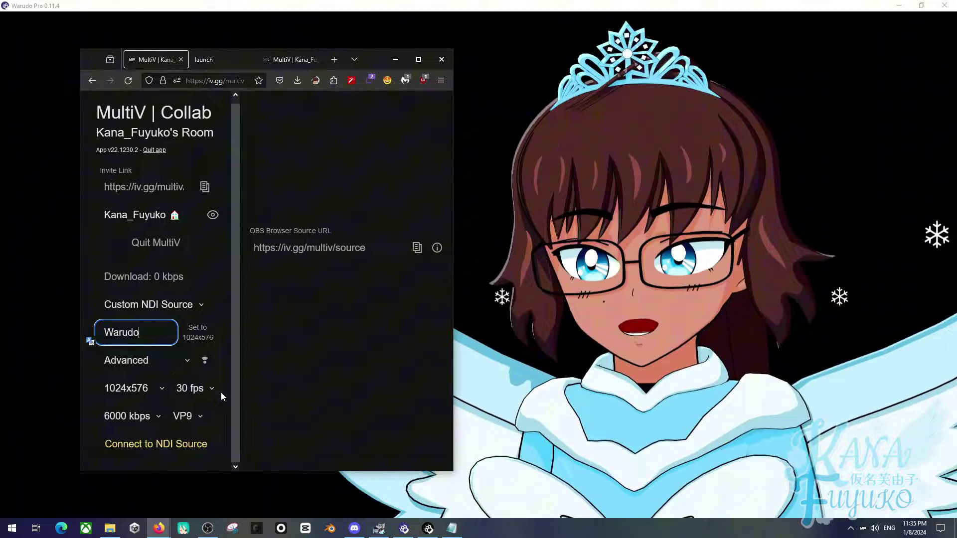
click(276, 360)
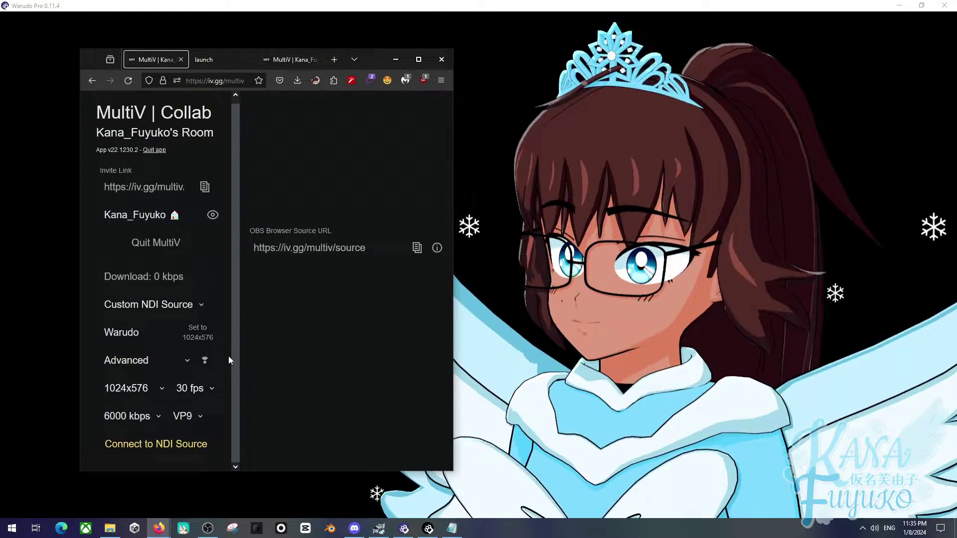
Step: Scroll the MultiV room page up and back down while the Warudo NDI preview connects
scroll(239, 342, up, 1)
scroll(240, 341, down, 1)
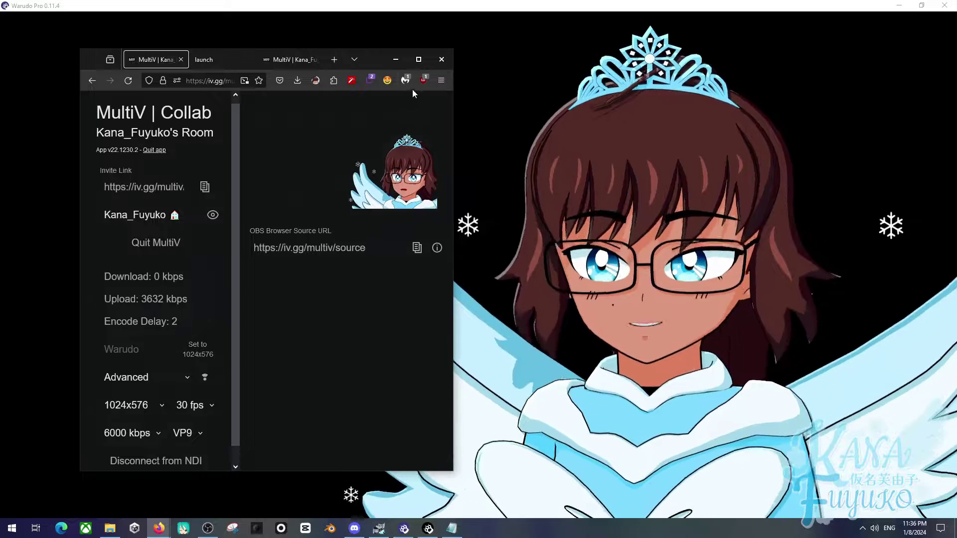
Step: Minimize the MultiV browser to reveal Warudo's full-screen avatar view
click(396, 59)
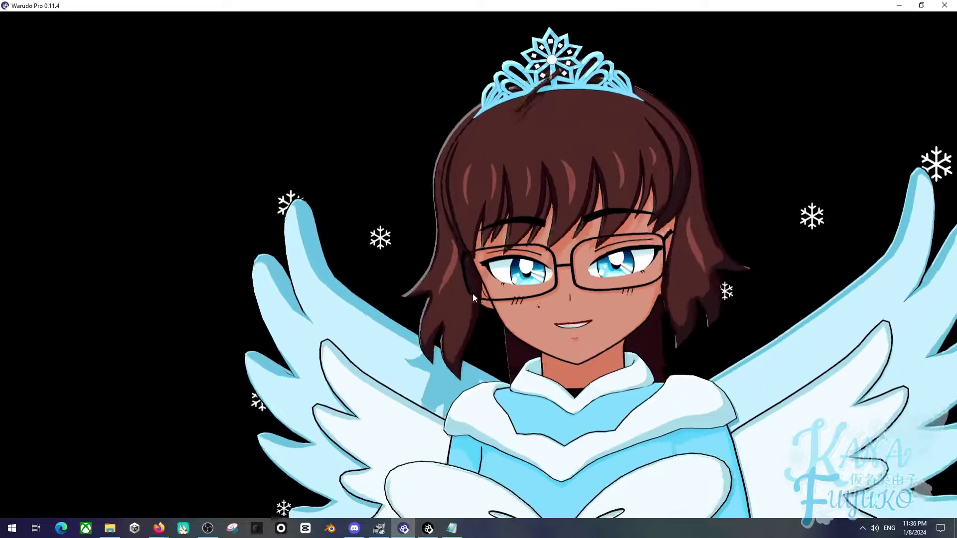